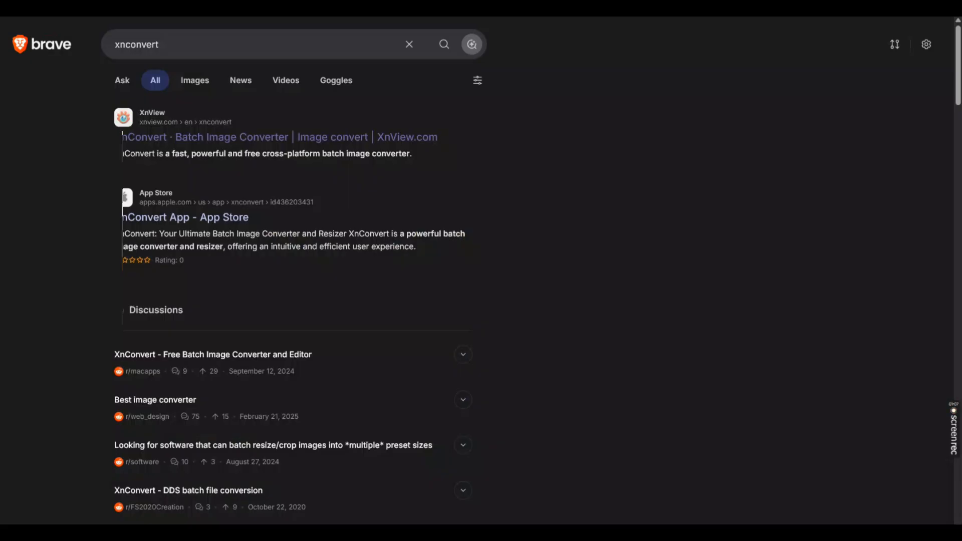
Open the XnConvert page on XnView.com from the search results.
{"action": "left_click", "coordinate": [606, 10]}
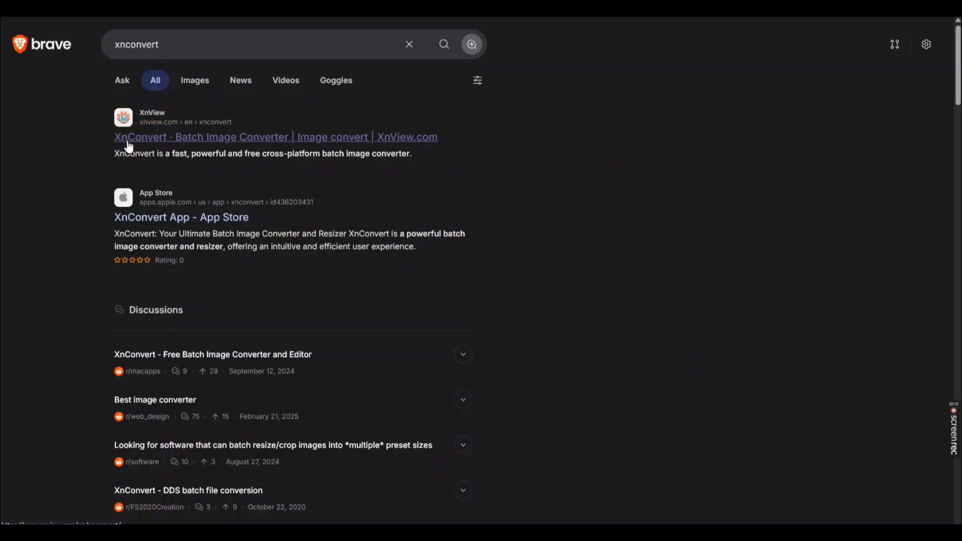
{"action": "left_click", "coordinate": [238, 139]}
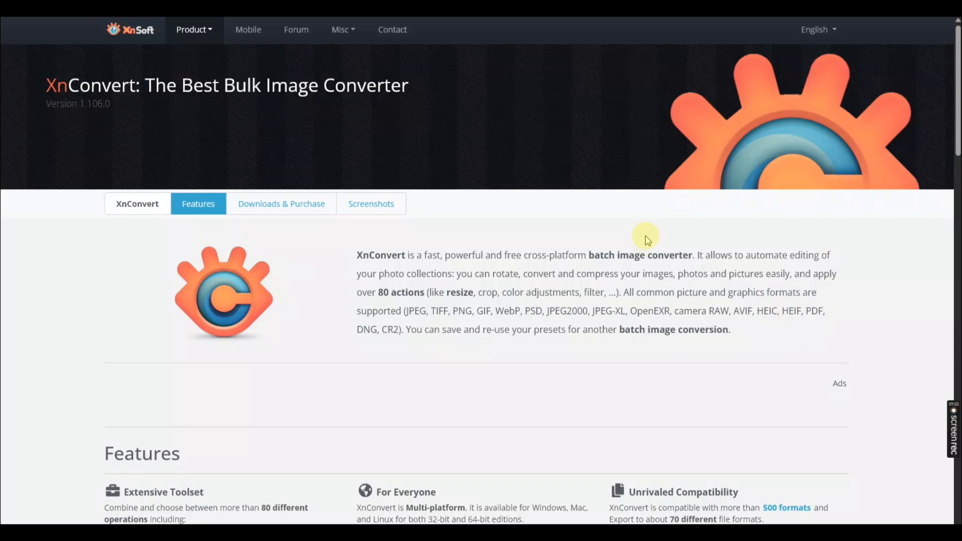
{"action": "left_click", "coordinate": [359, 278]}
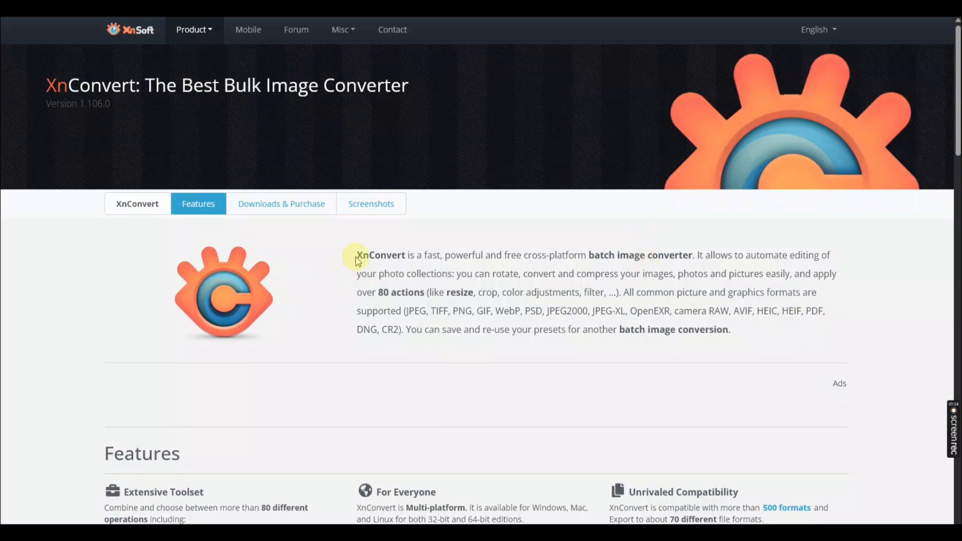
Read the XnConvert description and its list of supported image formats.
{"action": "left_click_drag", "start_coordinate": [357, 255], "coordinate": [783, 255]}
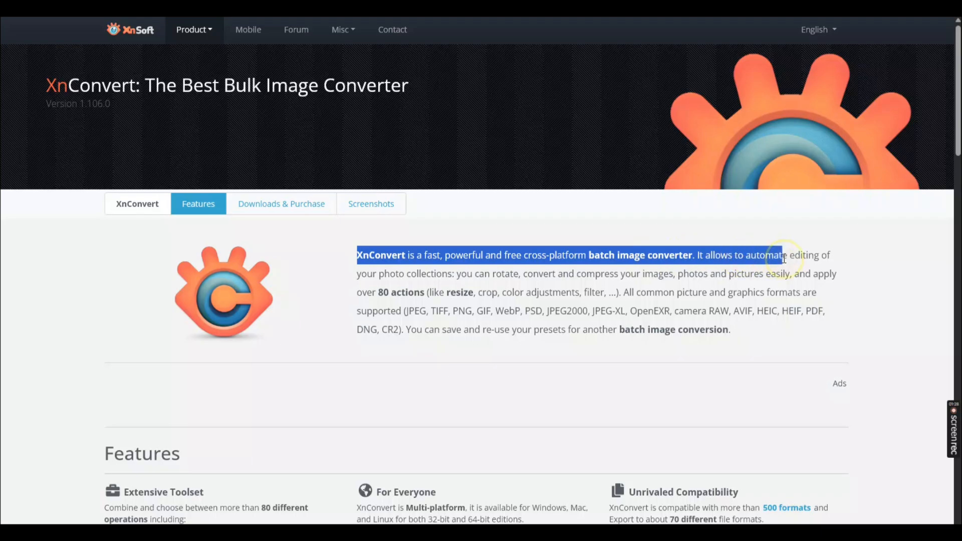
{"action": "left_click", "coordinate": [674, 326]}
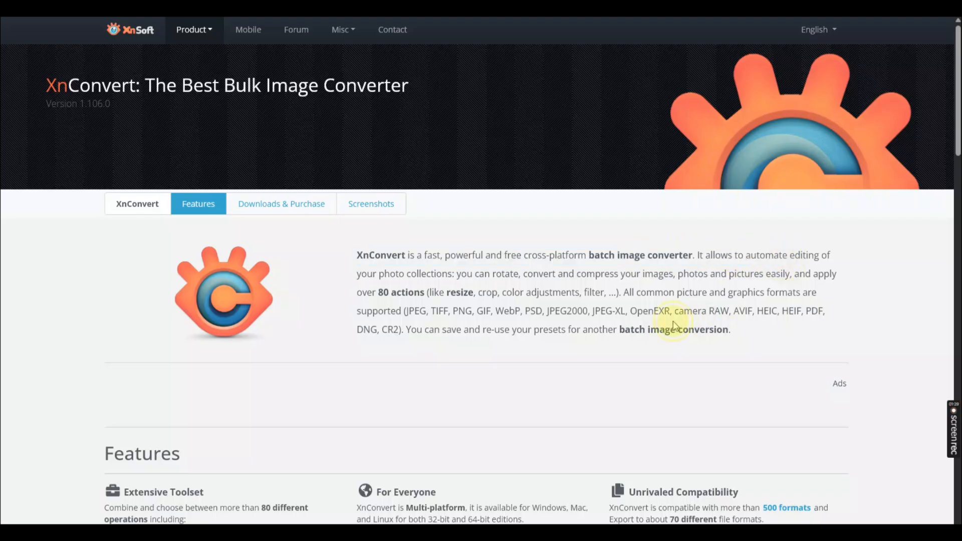
{"action": "double_click", "coordinate": [413, 311]}
{"action": "left_click", "coordinate": [440, 314]}
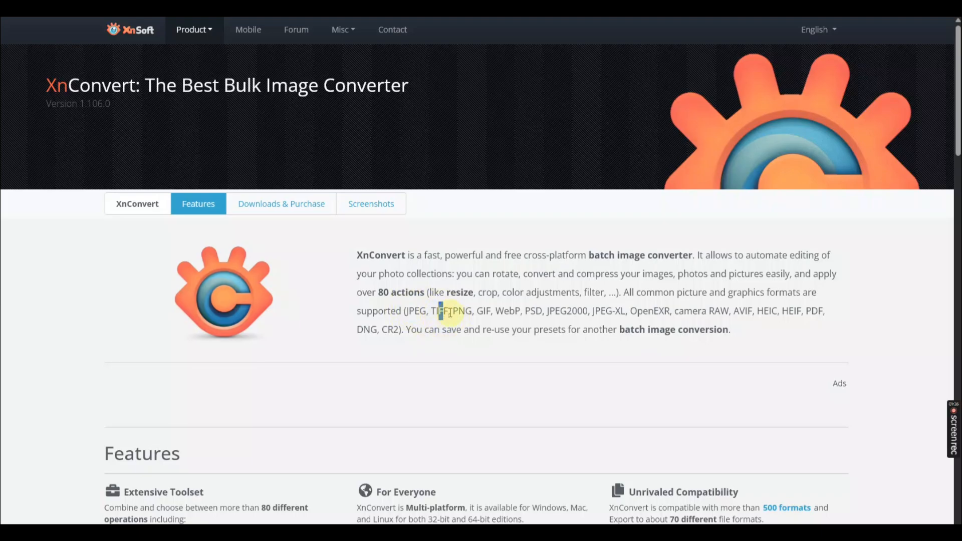
{"action": "left_click_drag", "start_coordinate": [484, 311], "coordinate": [492, 310]}
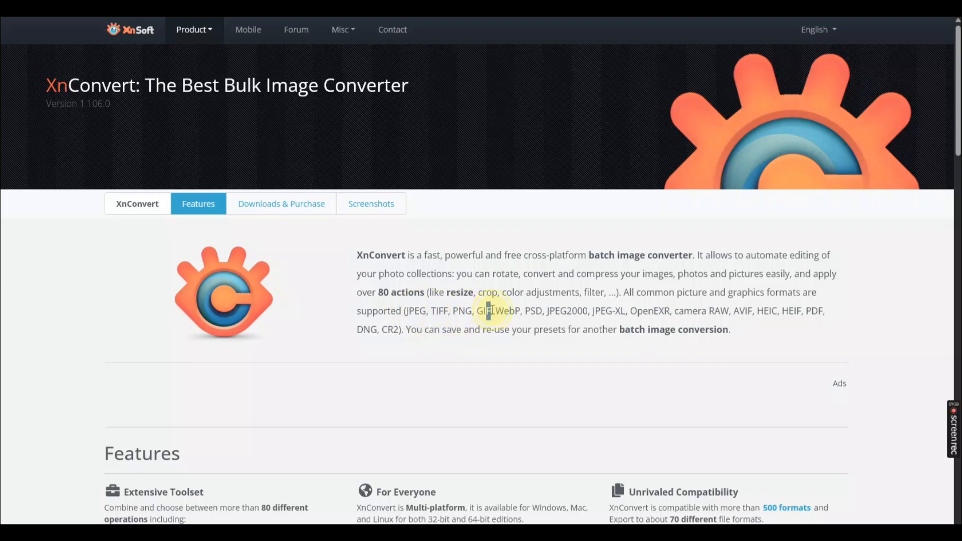
{"action": "double_click", "coordinate": [532, 311]}
{"action": "left_click", "coordinate": [552, 312]}
{"action": "left_click_drag", "start_coordinate": [551, 312], "coordinate": [816, 313]}
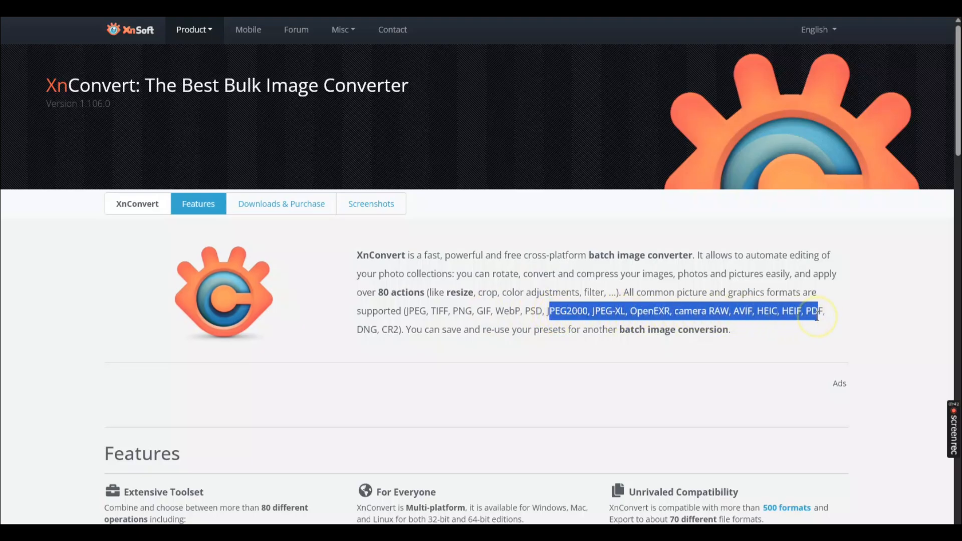
{"action": "left_click", "coordinate": [674, 329]}
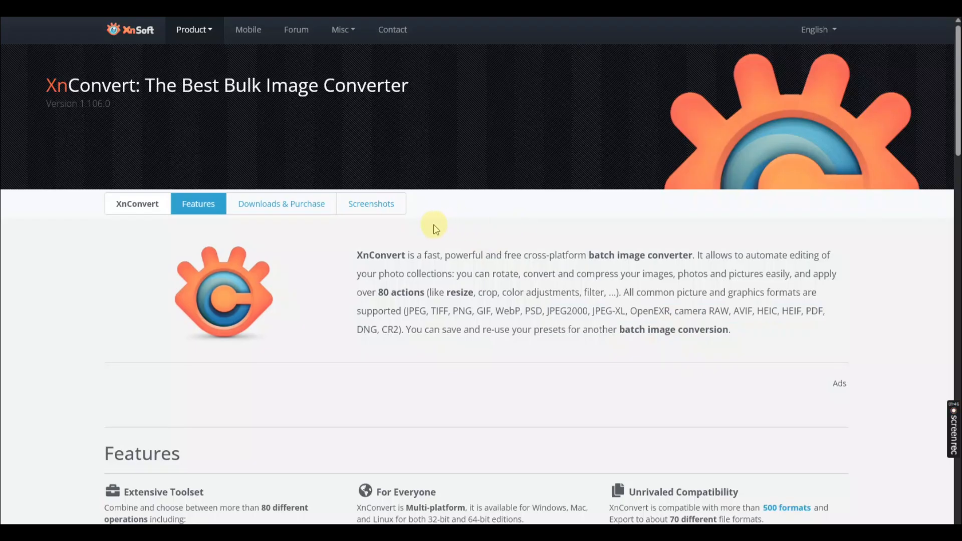
Examine the Windows, macOS and Linux download options for XnConvert 1.106.0.
{"action": "scroll", "coordinate": [432, 235], "scroll_direction": "down", "scroll_amount": 10}
{"action": "scroll", "coordinate": [430, 249], "scroll_direction": "down", "scroll_amount": 5}
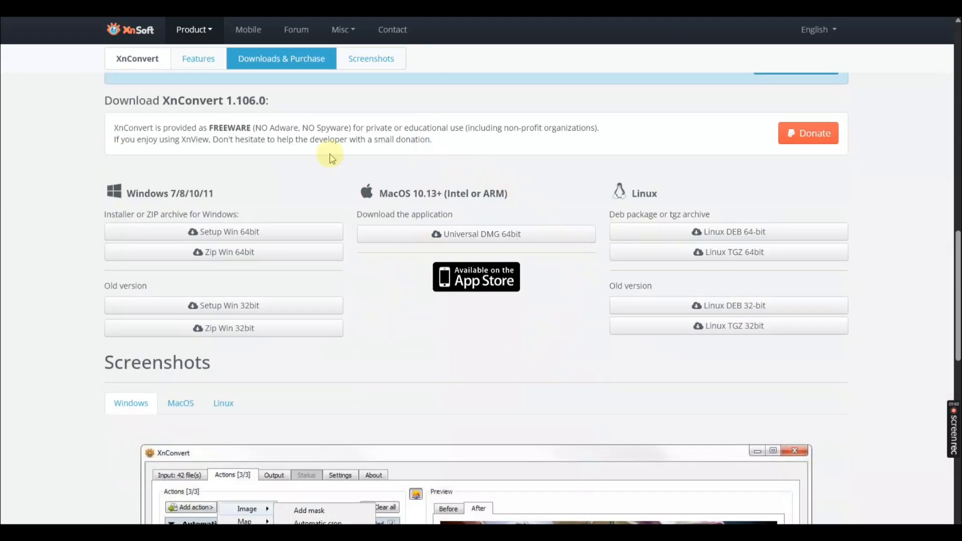
{"action": "left_click", "coordinate": [672, 251]}
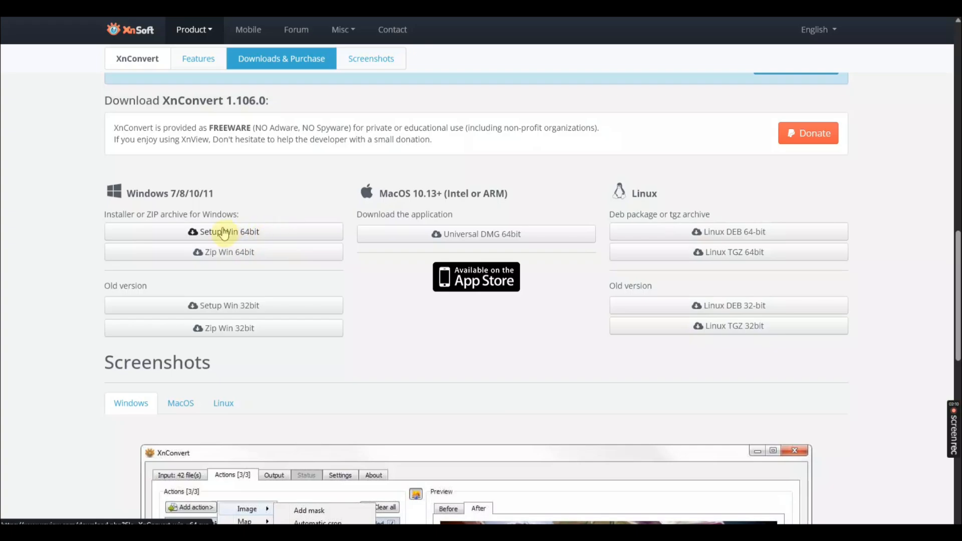
{"action": "left_click", "coordinate": [215, 283]}
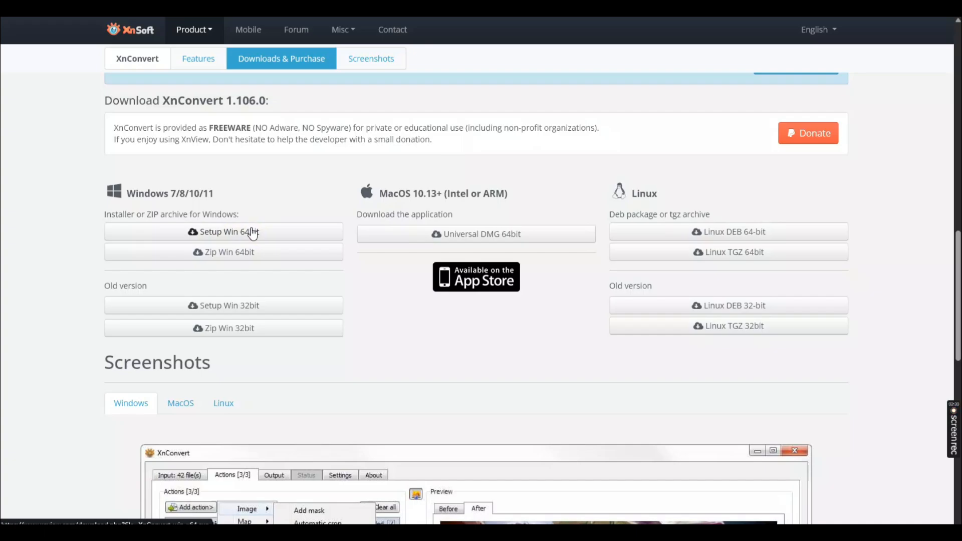
{"action": "left_click", "coordinate": [223, 257]}
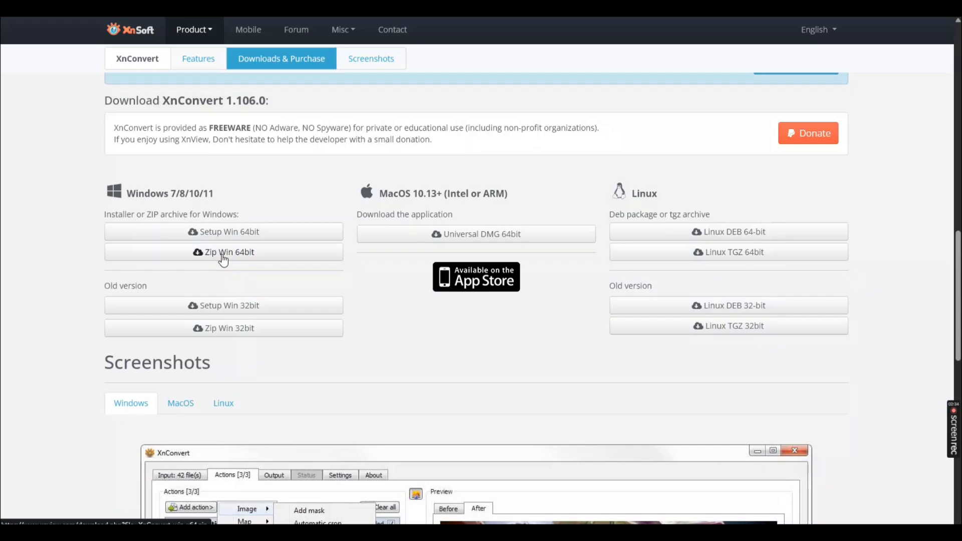
{"action": "left_click", "coordinate": [238, 234]}
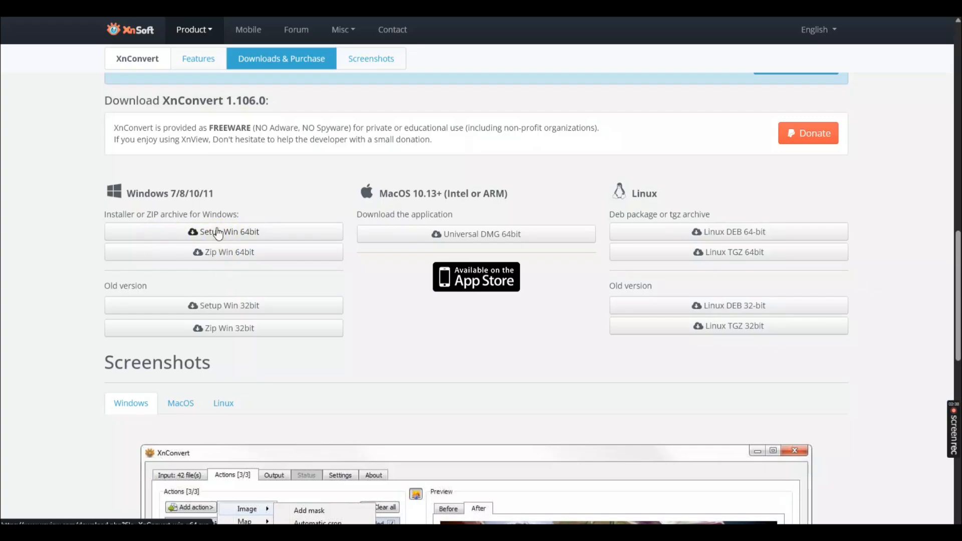
{"action": "left_click", "coordinate": [561, 177]}
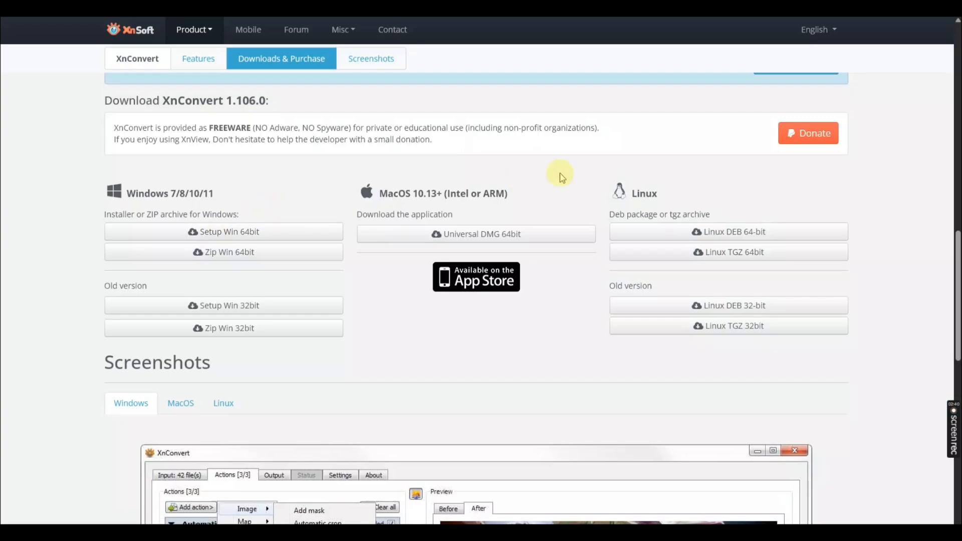
{"action": "left_click_drag", "start_coordinate": [417, 193], "coordinate": [481, 193]}
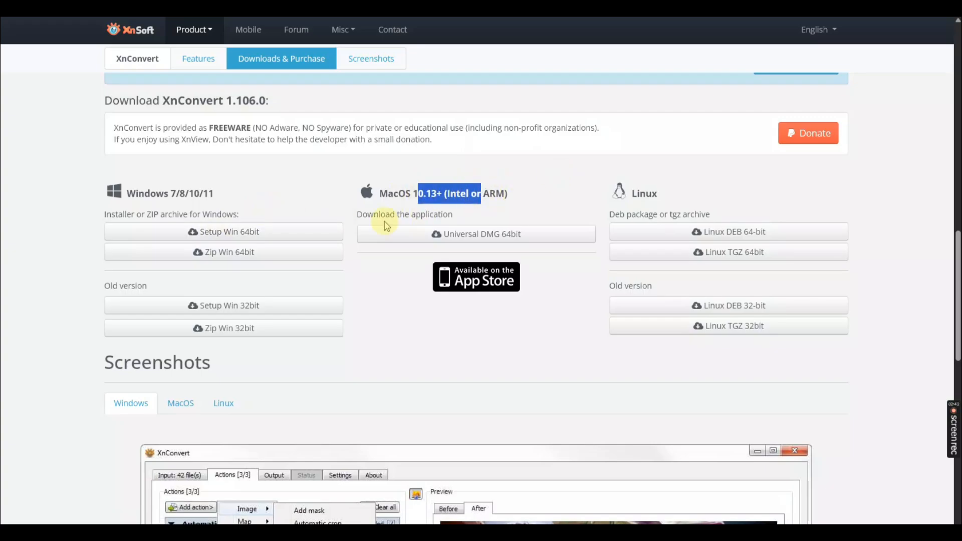
{"action": "left_click_drag", "start_coordinate": [404, 214], "coordinate": [440, 214]}
{"action": "left_click_drag", "start_coordinate": [619, 194], "coordinate": [612, 205]}
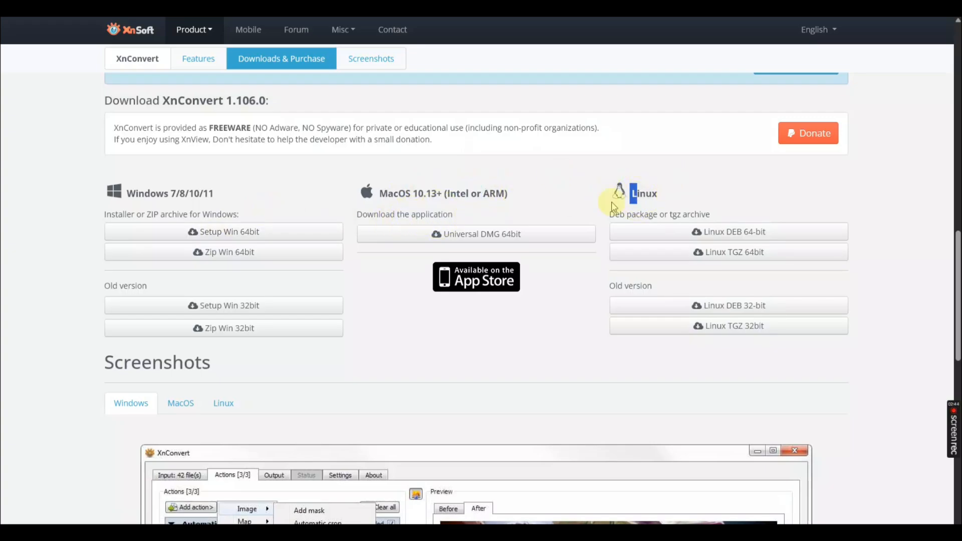
{"action": "left_click", "coordinate": [525, 359]}
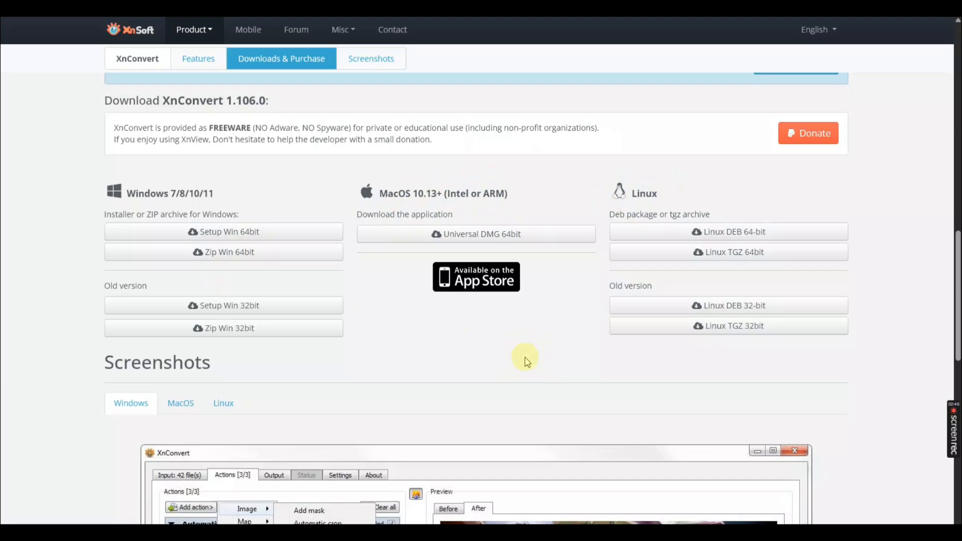
Switch to the XnConvert application and set its theme to Dark.
{"action": "scroll", "coordinate": [434, 366], "scroll_direction": "up", "scroll_amount": 1}
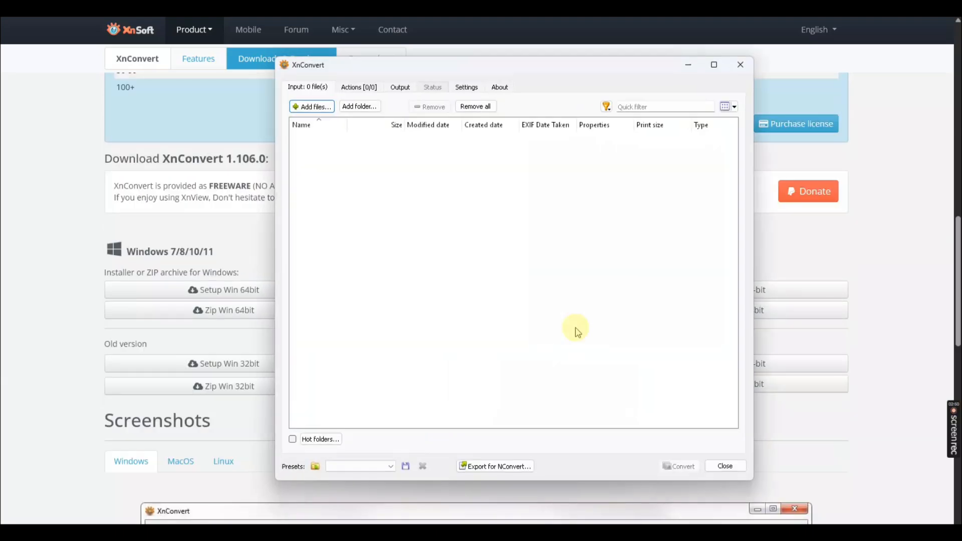
{"action": "left_click_drag", "start_coordinate": [498, 72], "coordinate": [500, 92]}
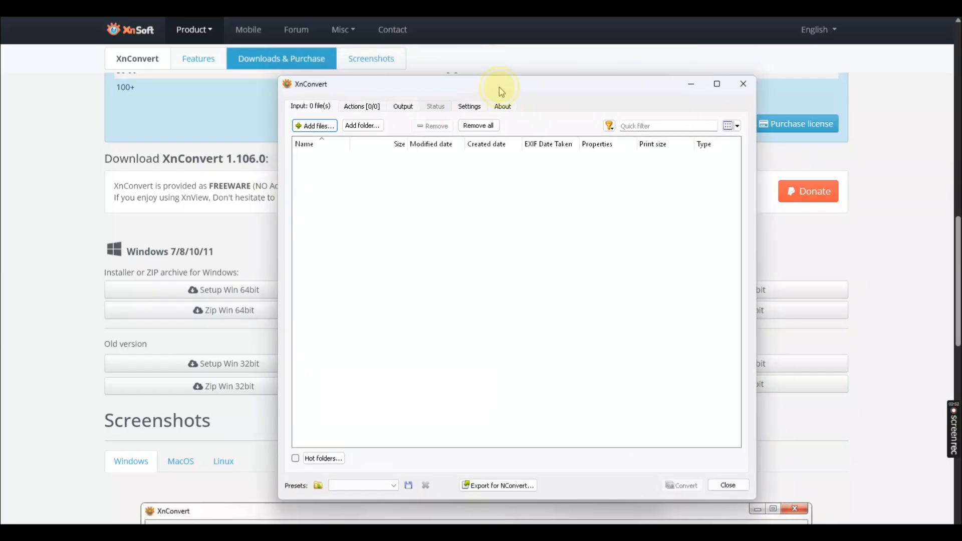
{"action": "left_click", "coordinate": [469, 110]}
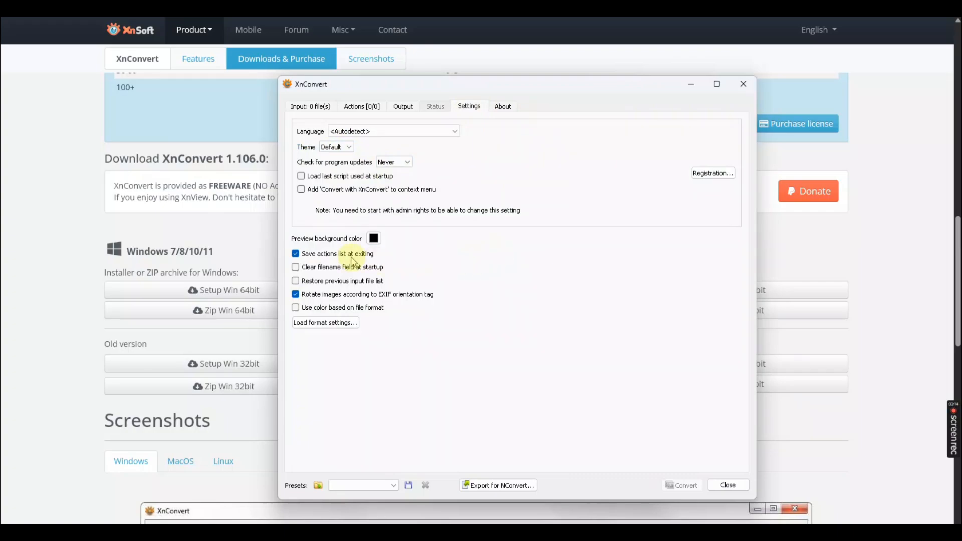
{"action": "left_click", "coordinate": [334, 148]}
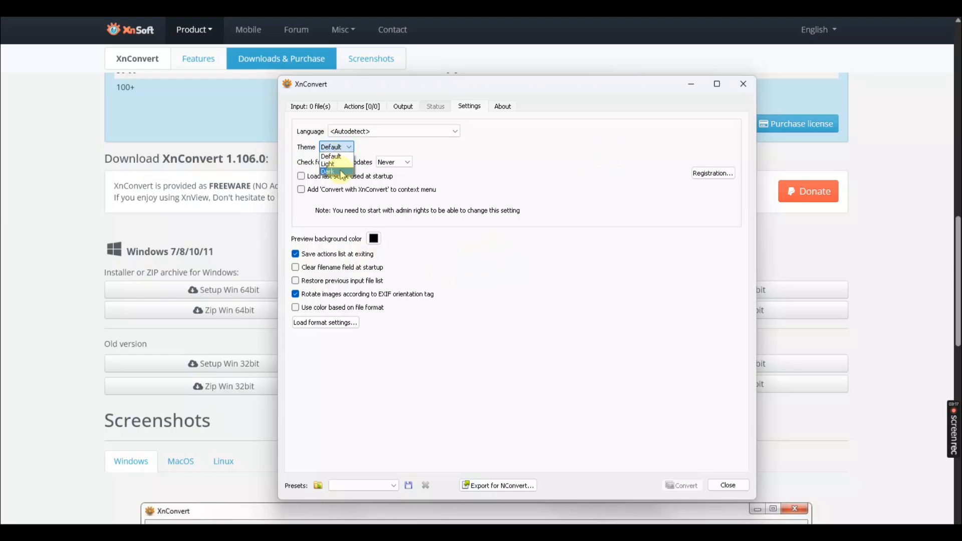
{"action": "left_click", "coordinate": [332, 171]}
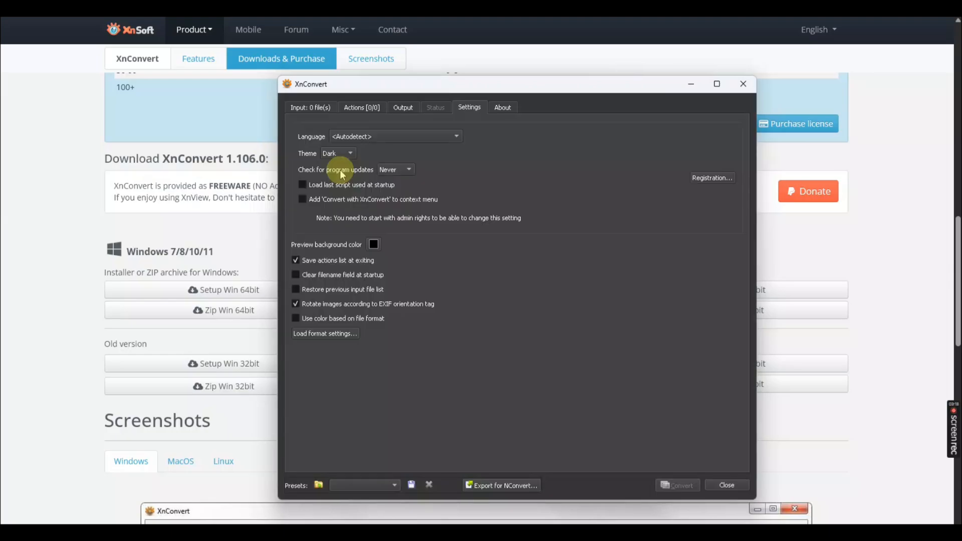
Add all images from the Yesterday group of the Downloads folder to the input list.
{"action": "left_click", "coordinate": [319, 107]}
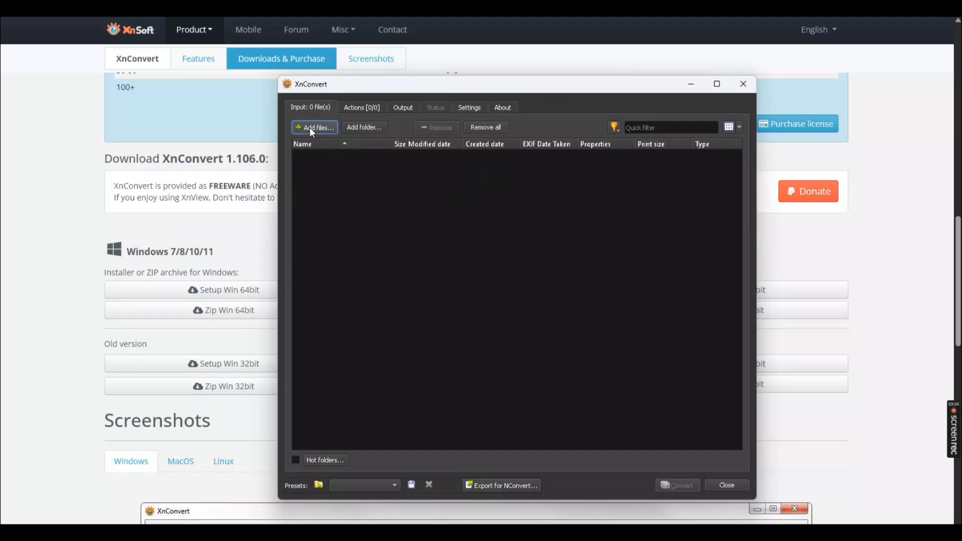
{"action": "left_click", "coordinate": [310, 128]}
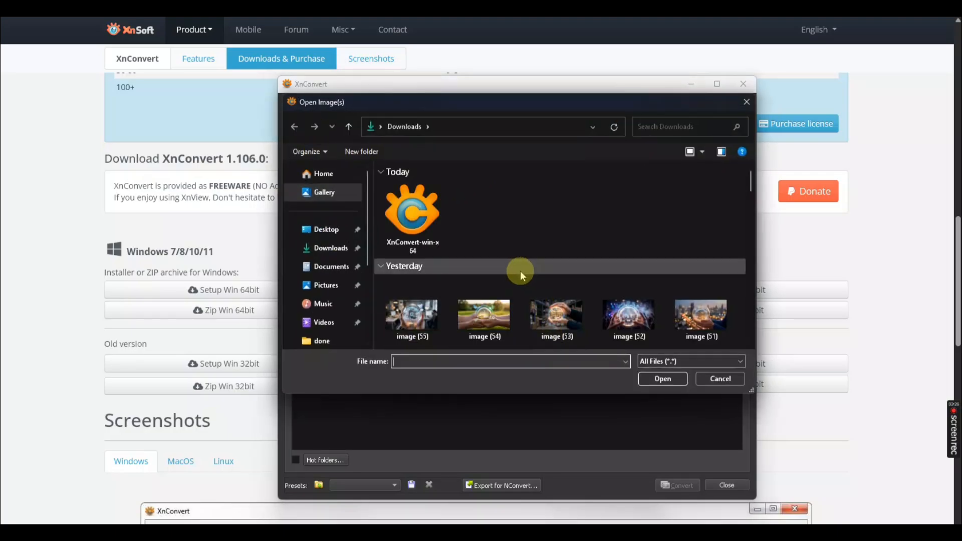
{"action": "left_click", "coordinate": [505, 269]}
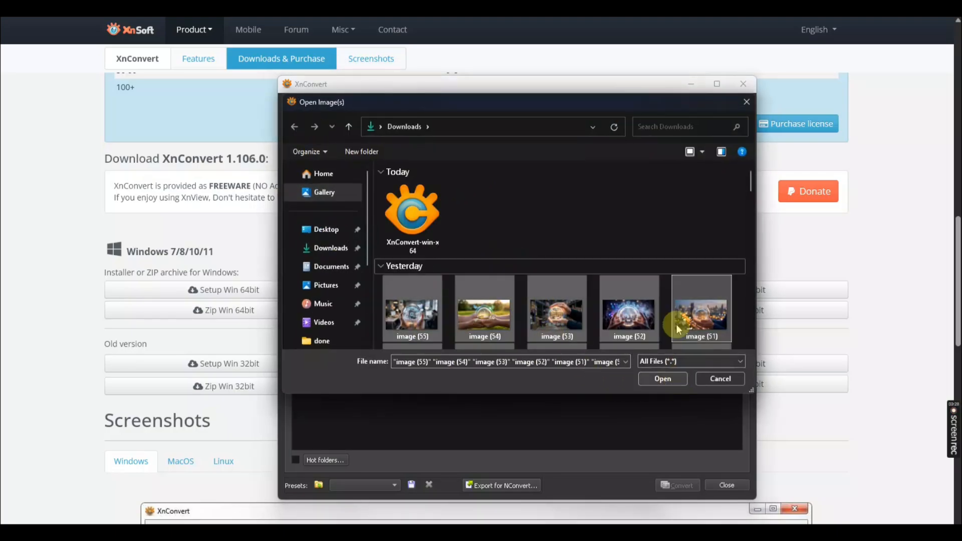
{"action": "scroll", "coordinate": [554, 260], "scroll_direction": "down", "scroll_amount": 3}
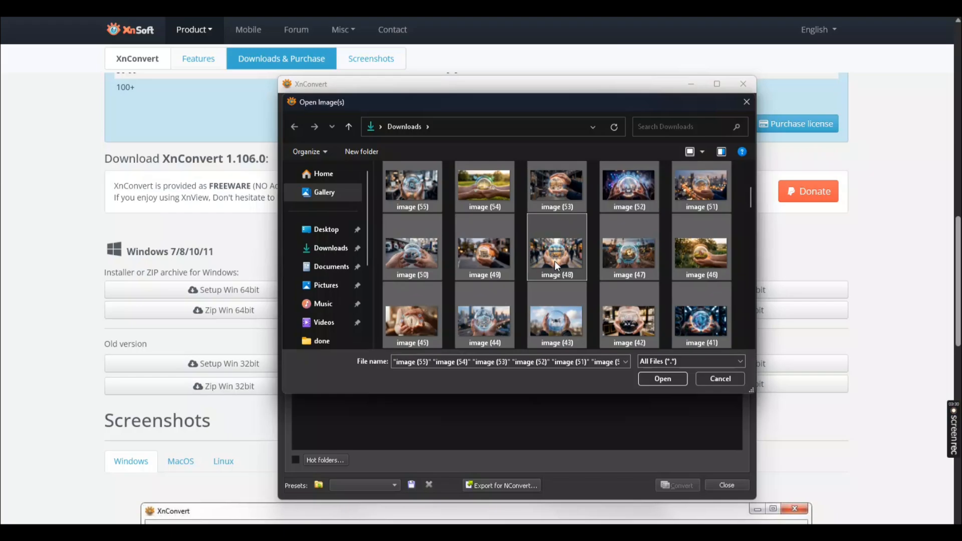
{"action": "scroll", "coordinate": [554, 261], "scroll_direction": "up", "scroll_amount": 2}
{"action": "left_click", "coordinate": [452, 165]}
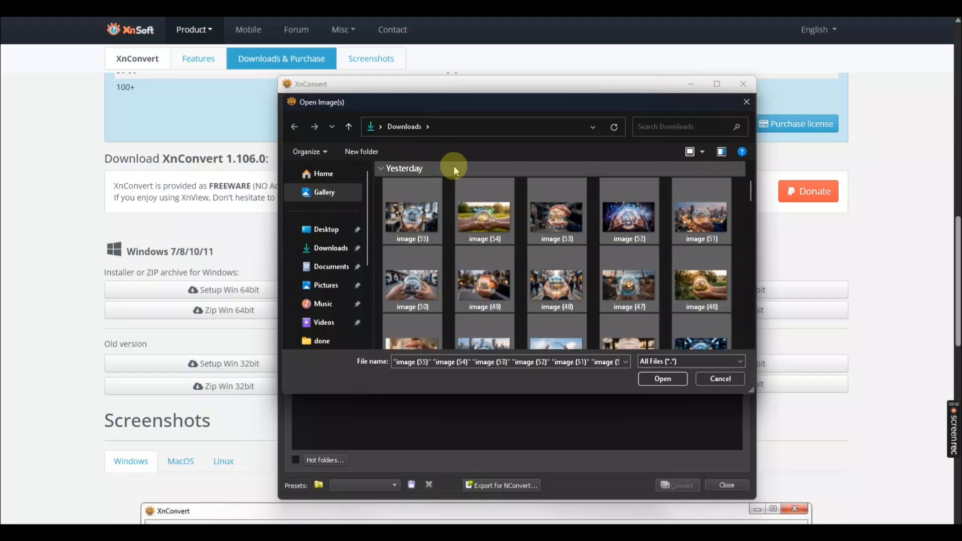
{"action": "left_click", "coordinate": [662, 378]}
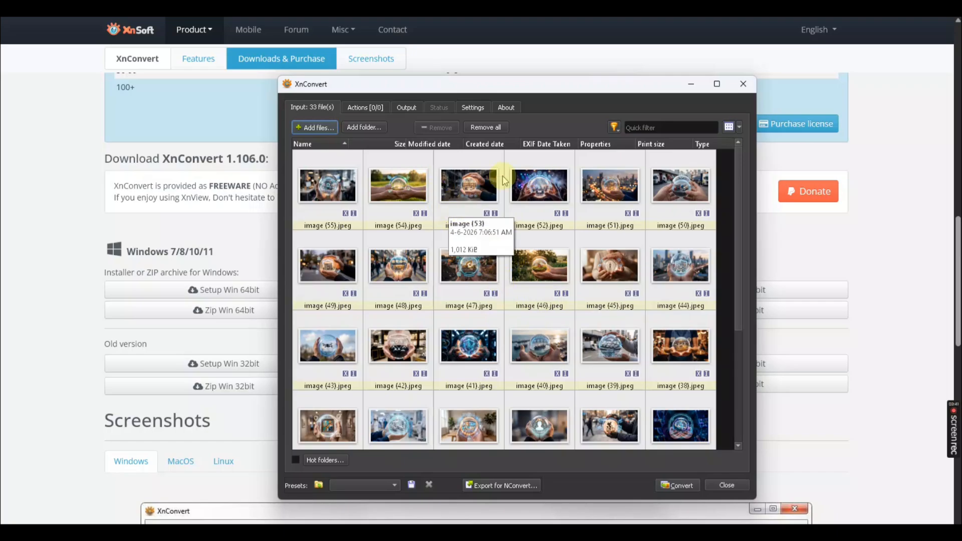
{"action": "left_click", "coordinate": [717, 85]}
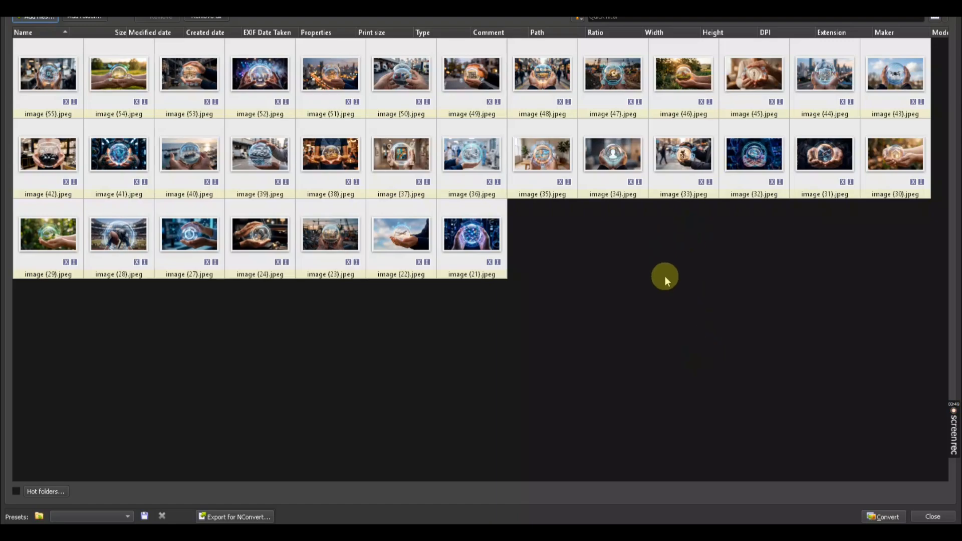
{"action": "left_click", "coordinate": [922, 5]}
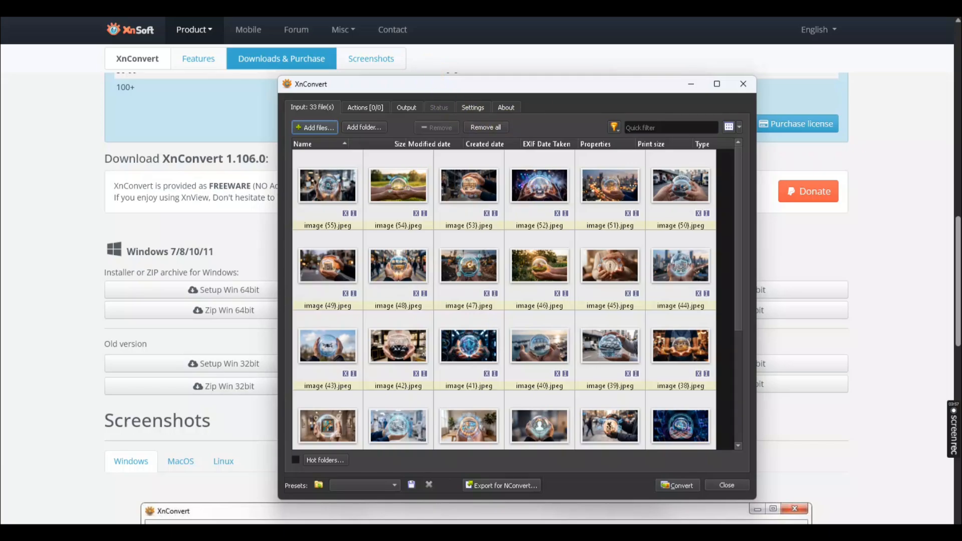
Review the PNG and JPEG write settings for the output, adjust the JPEG quality and accept the settings.
{"action": "left_click", "coordinate": [406, 108]}
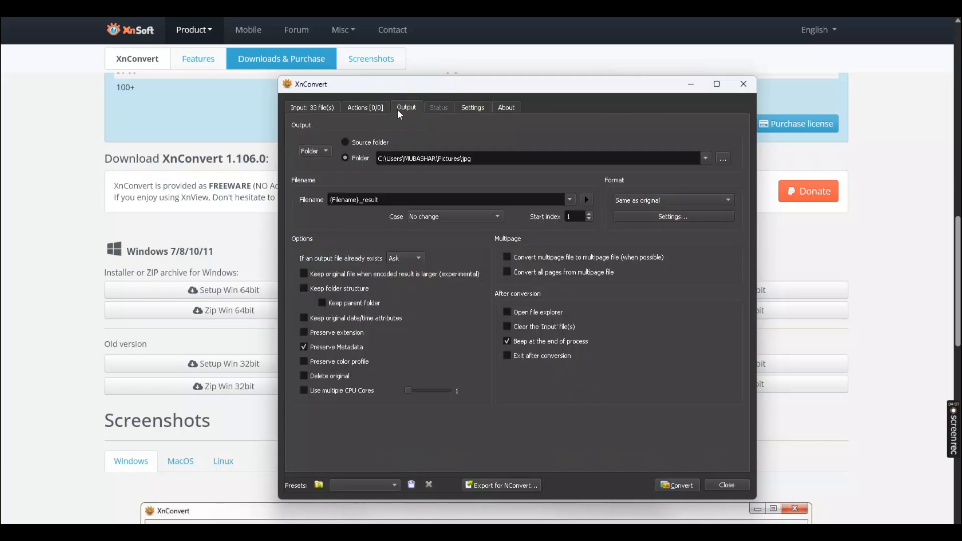
{"action": "left_click", "coordinate": [371, 116]}
{"action": "left_click", "coordinate": [611, 183]}
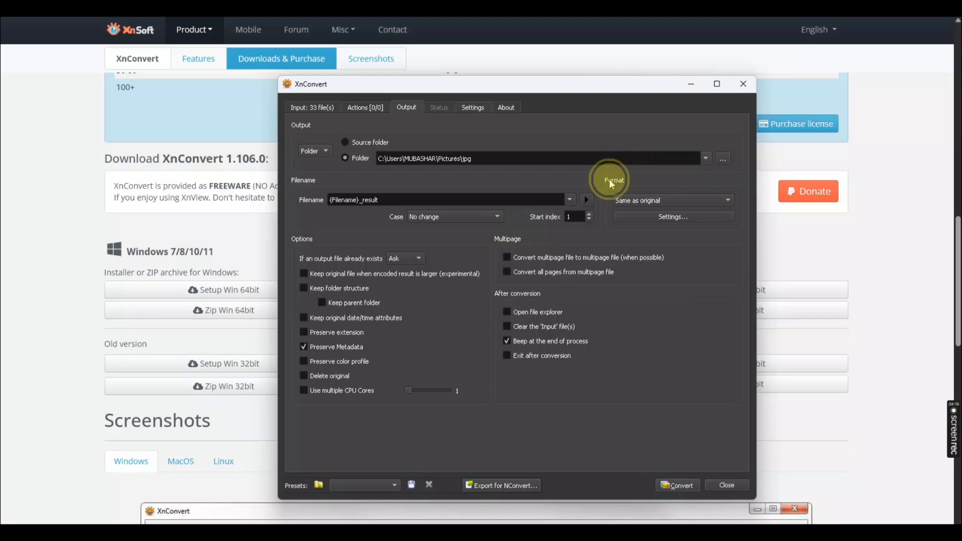
{"action": "left_click", "coordinate": [685, 216]}
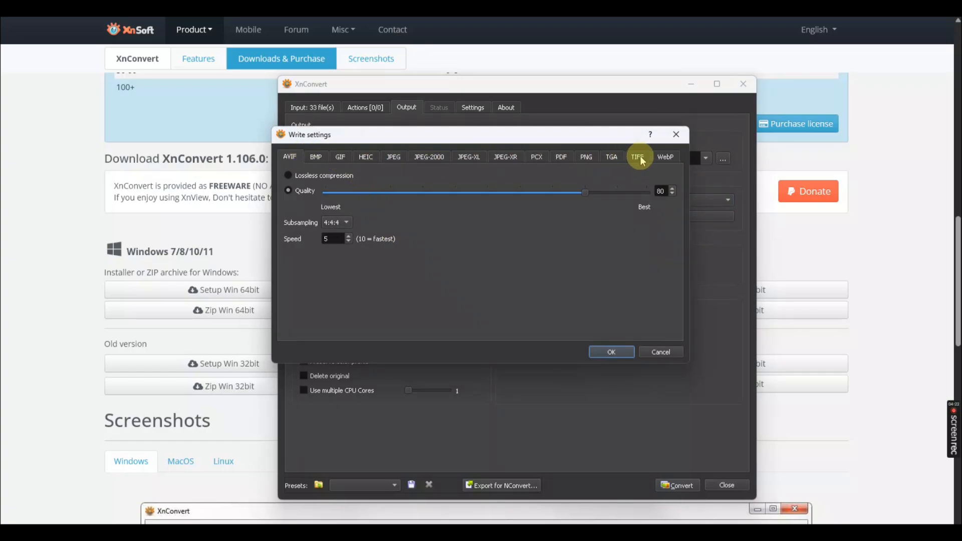
{"action": "left_click", "coordinate": [586, 157]}
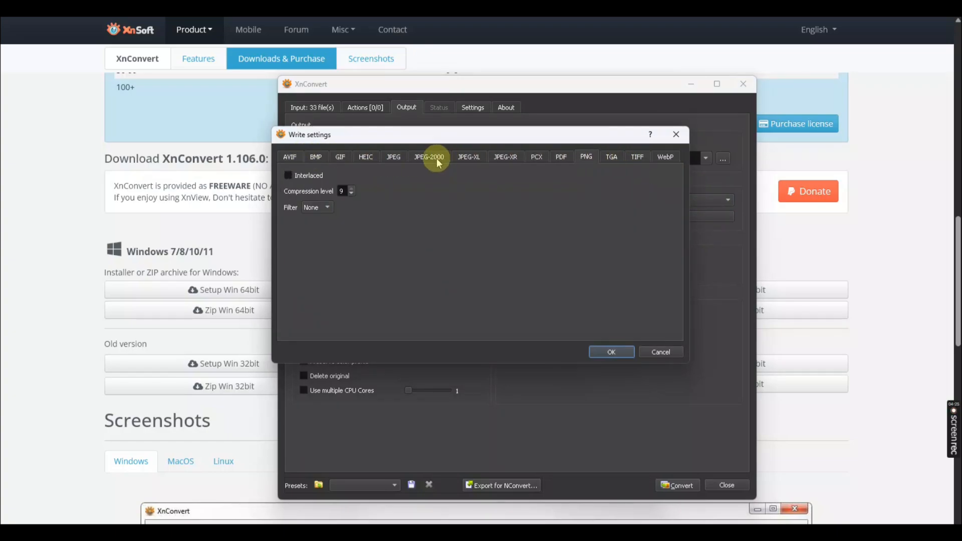
{"action": "left_click", "coordinate": [386, 158]}
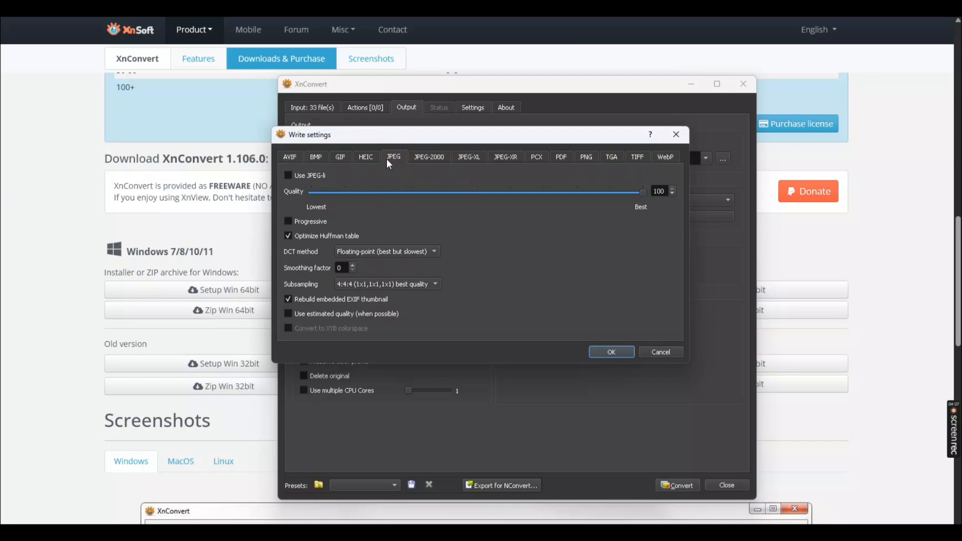
{"action": "left_click", "coordinate": [393, 160]}
{"action": "mouse_move", "coordinate": [643, 191]}
{"action": "left_mouse_down"}
{"action": "mouse_move", "coordinate": [575, 195]}
{"action": "mouse_move", "coordinate": [631, 196]}
{"action": "left_mouse_up"}
{"action": "left_click", "coordinate": [602, 351]}
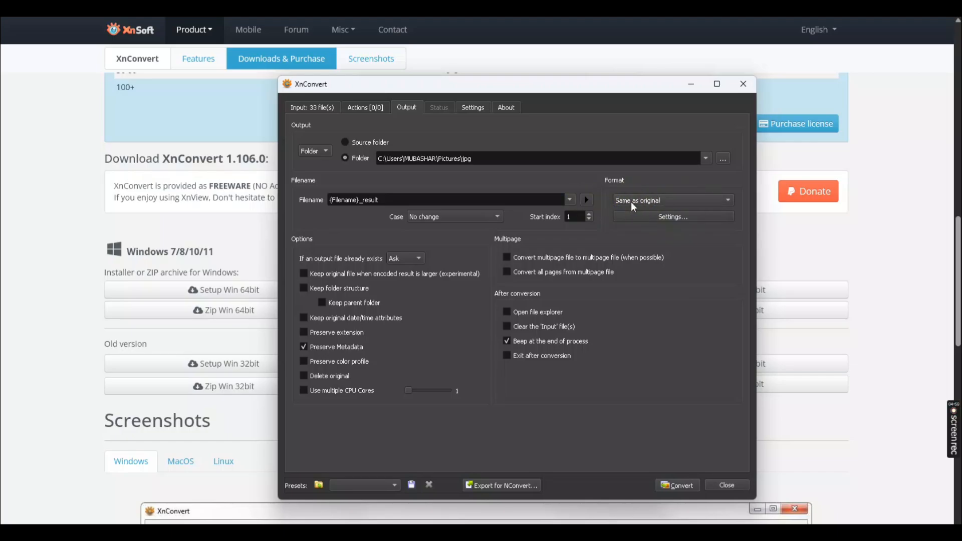
Convert all listed images into the Pictures\jpg folder without adding any actions.
{"action": "left_click", "coordinate": [315, 107]}
{"action": "left_click", "coordinate": [378, 112]}
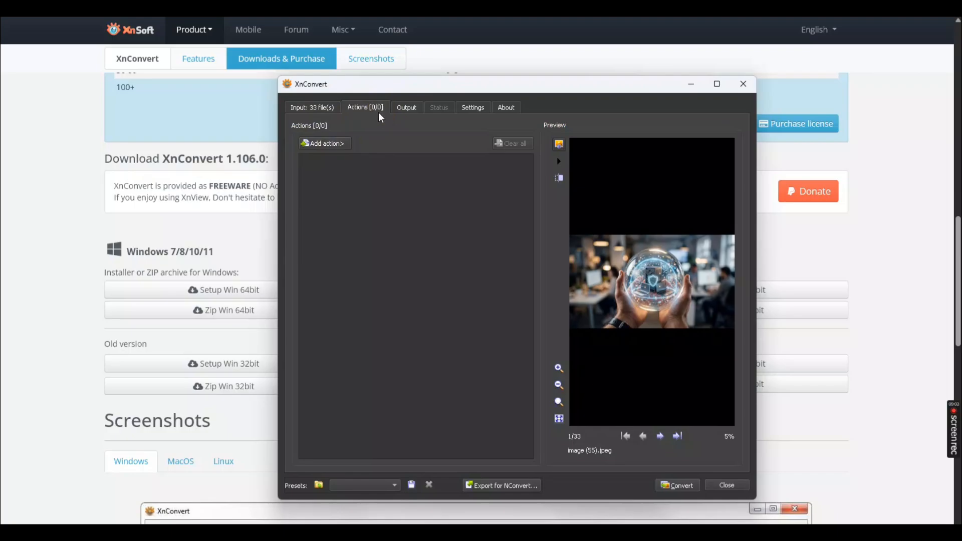
{"action": "left_click", "coordinate": [315, 107]}
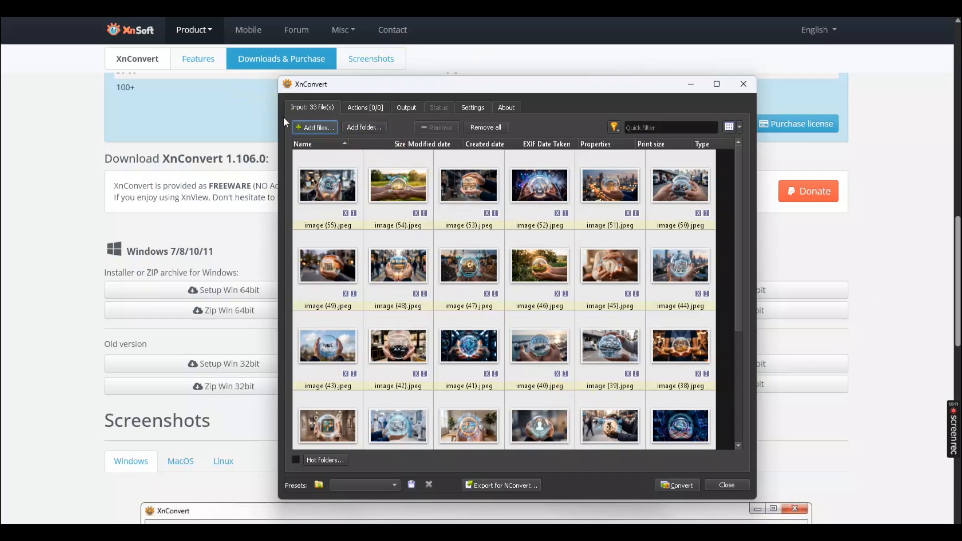
{"action": "left_click", "coordinate": [676, 484]}
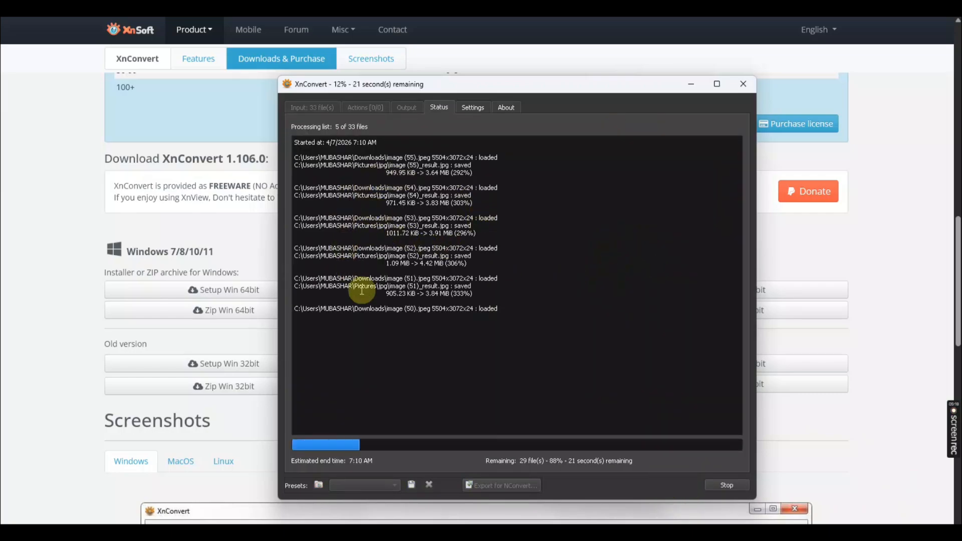
Check the input and new file counts in the summary of the conversion log.
{"action": "left_click", "coordinate": [483, 286]}
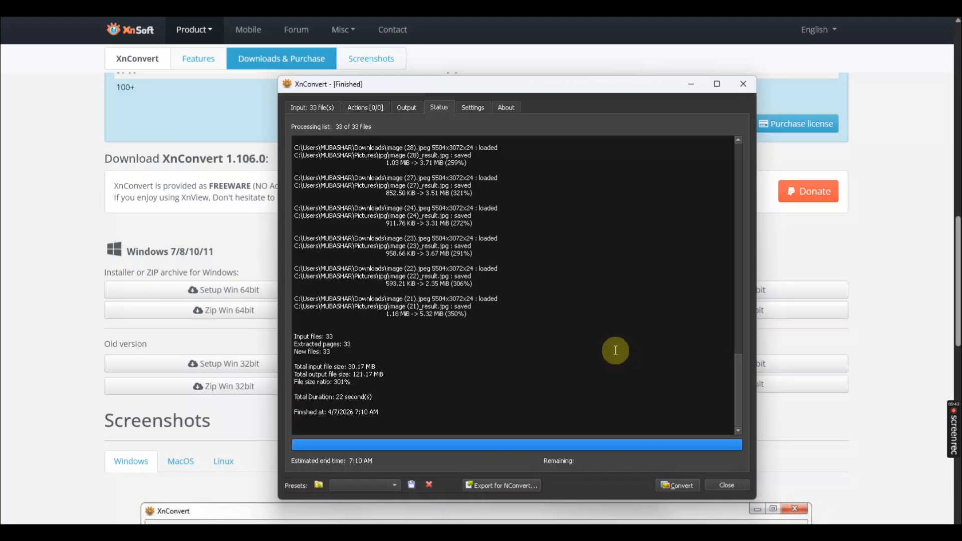
{"action": "double_click", "coordinate": [330, 335]}
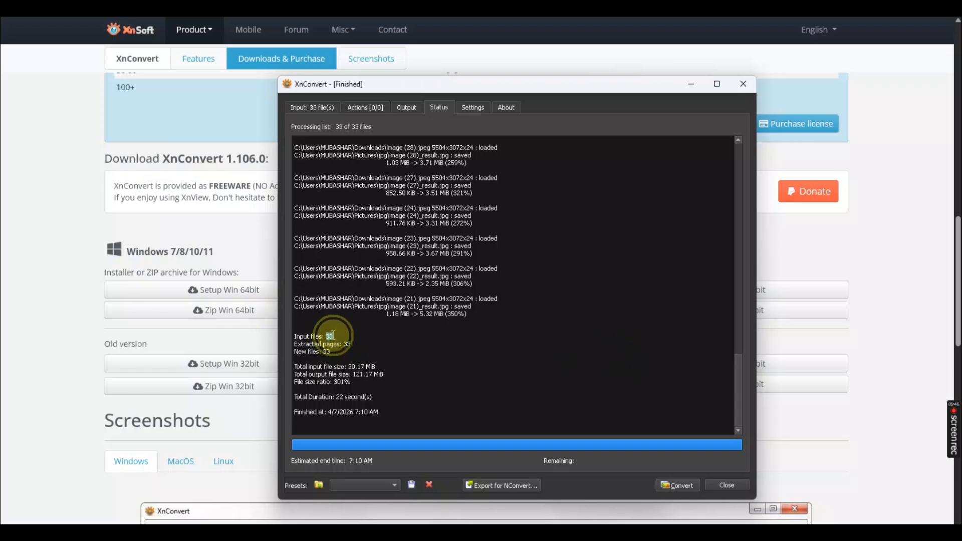
{"action": "left_click", "coordinate": [405, 336]}
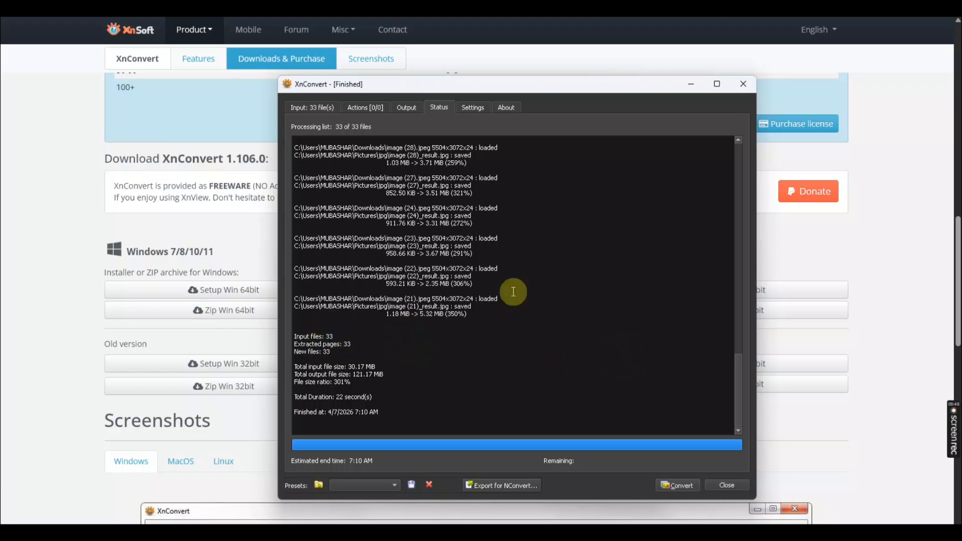
{"action": "left_click", "coordinate": [683, 82]}
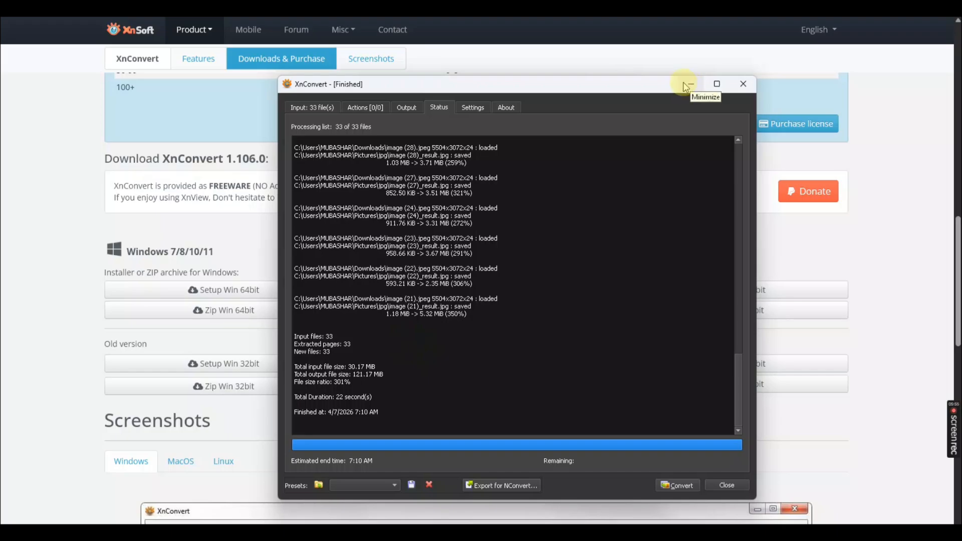